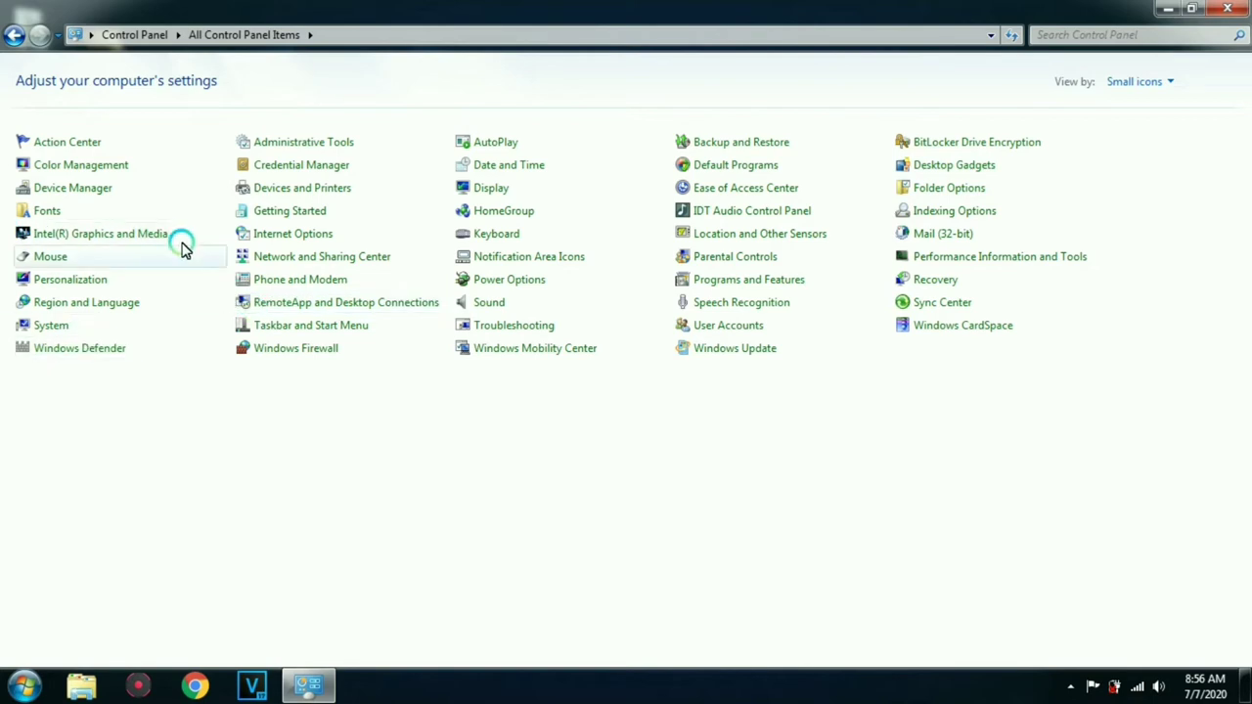
View the Action Center and Personalization pages in the Control Panel, and close the window
click(51, 144)
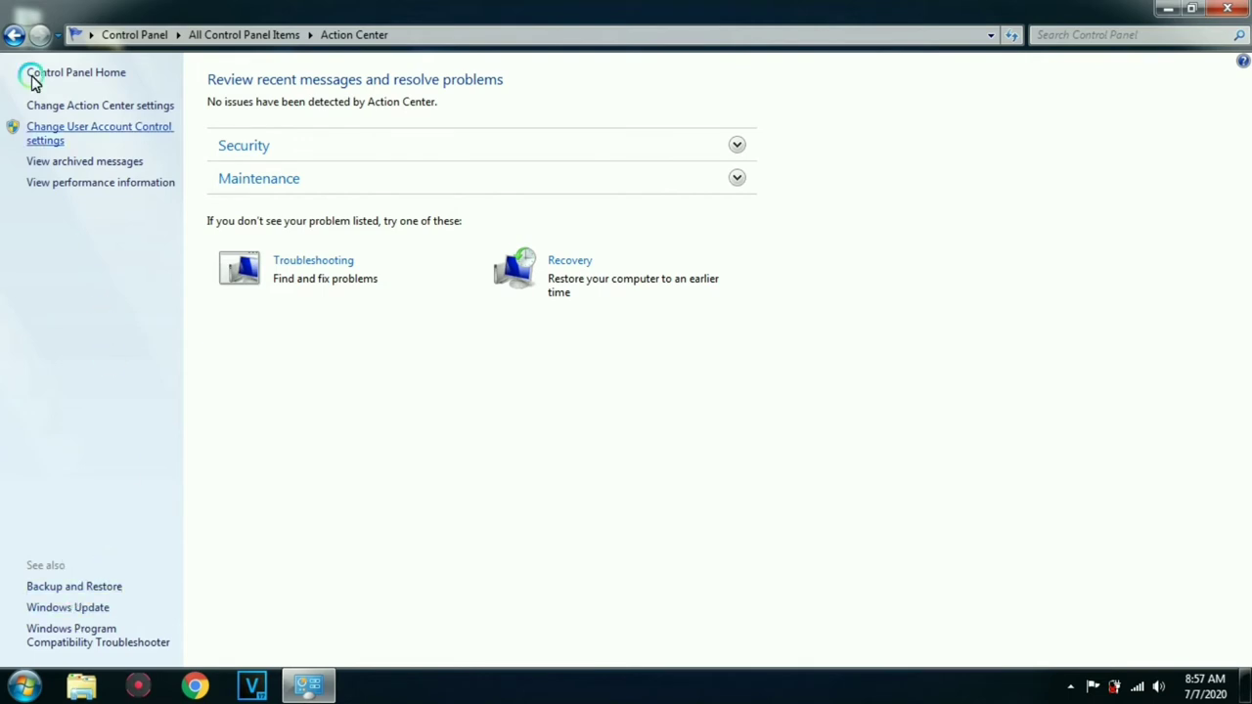
click(16, 45)
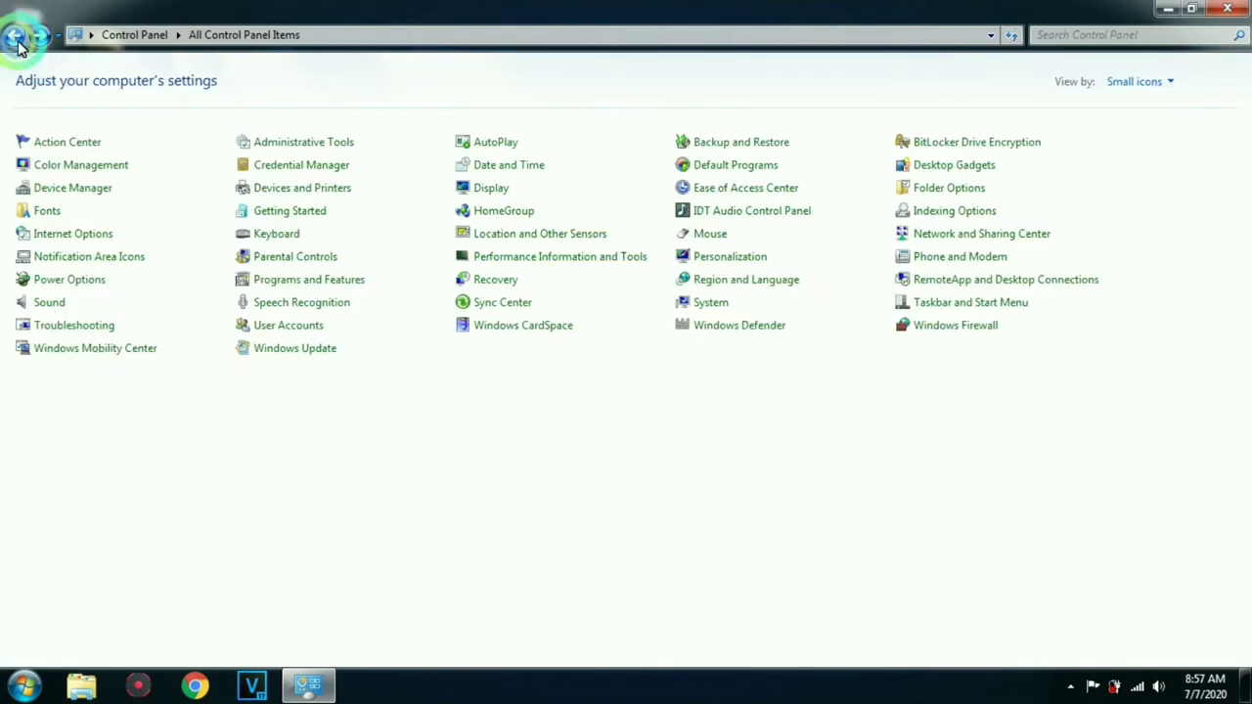
click(79, 280)
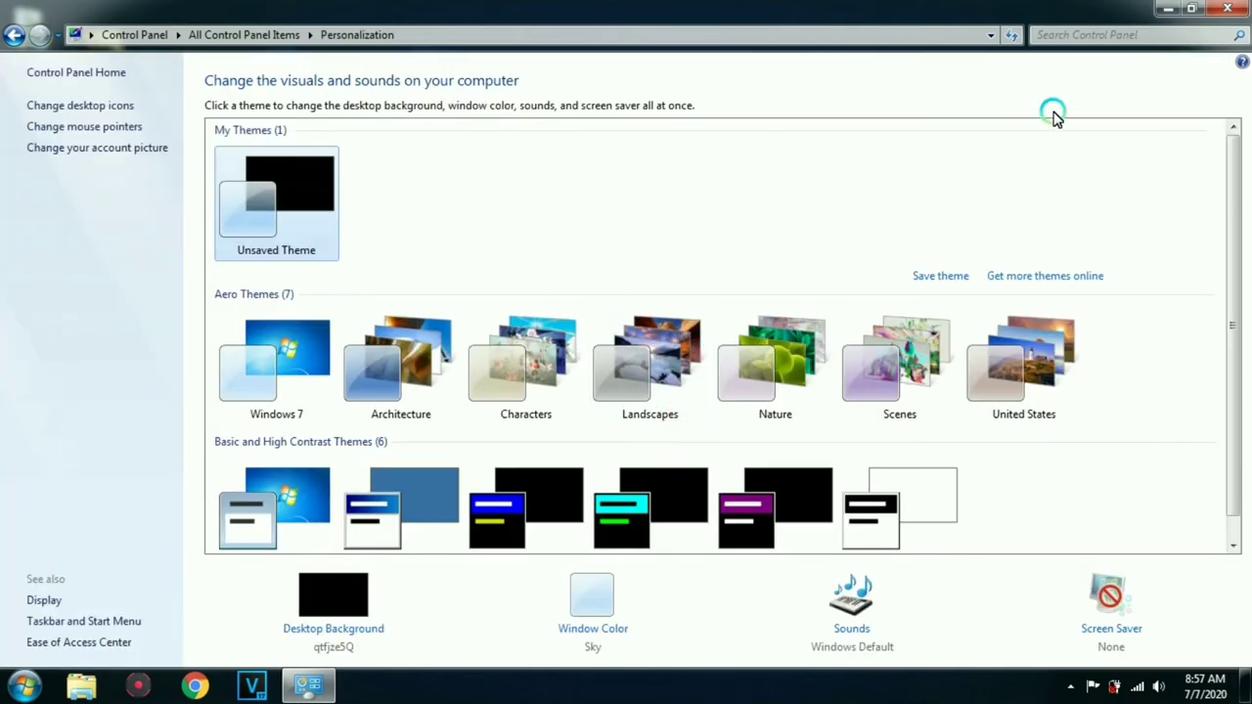
click(1236, 10)
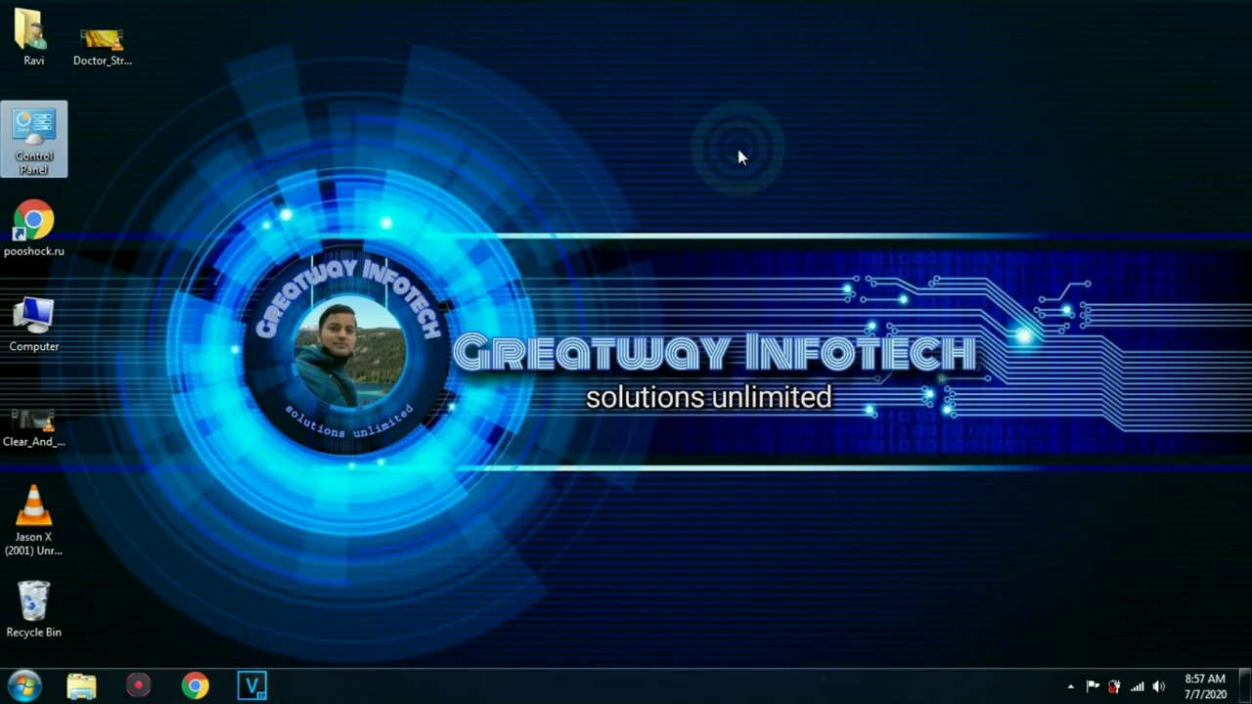
Create a desktop folder named GodMode.{ED7BA470-8E54-465E-825C-99712043E01C}
right_click(422, 147)
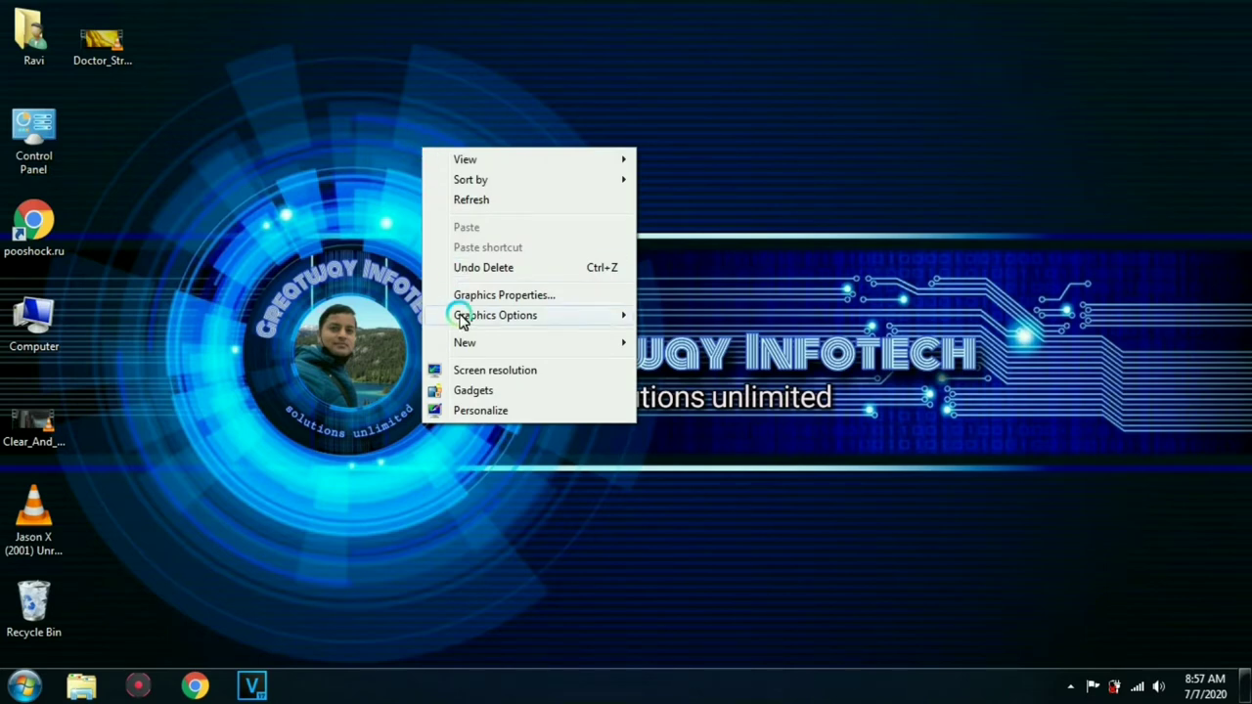
mouse_move(554, 342)
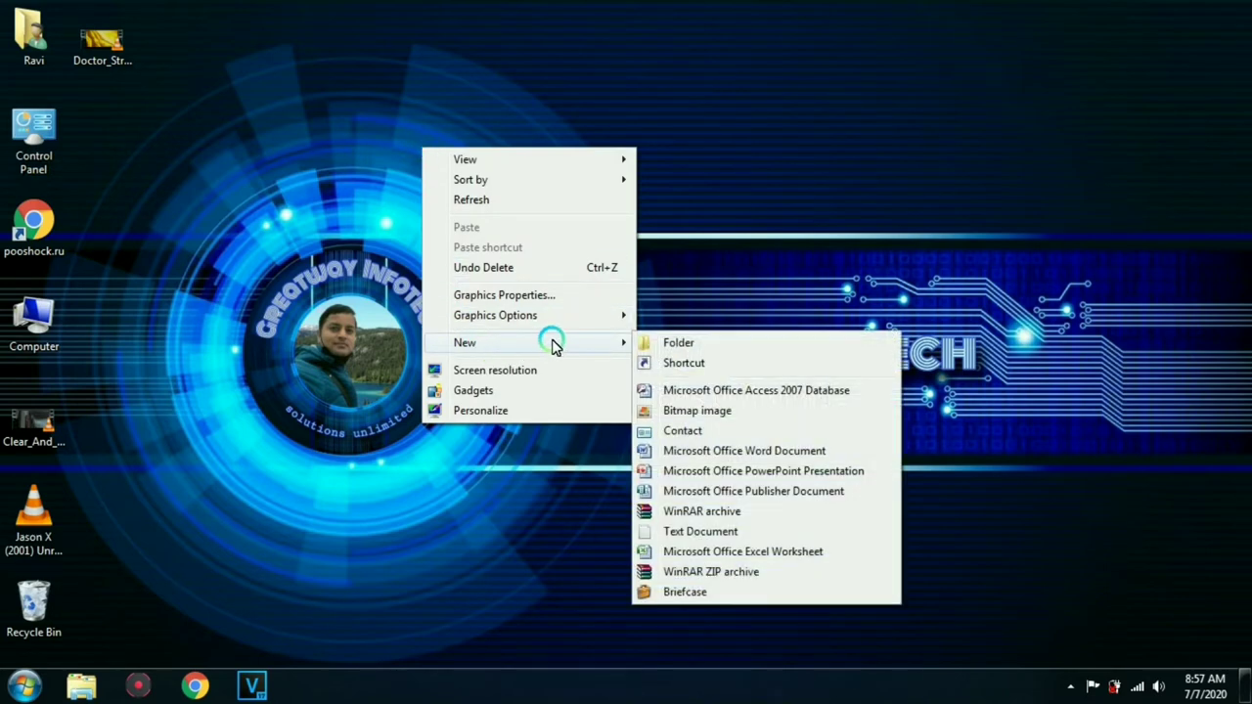
click(650, 342)
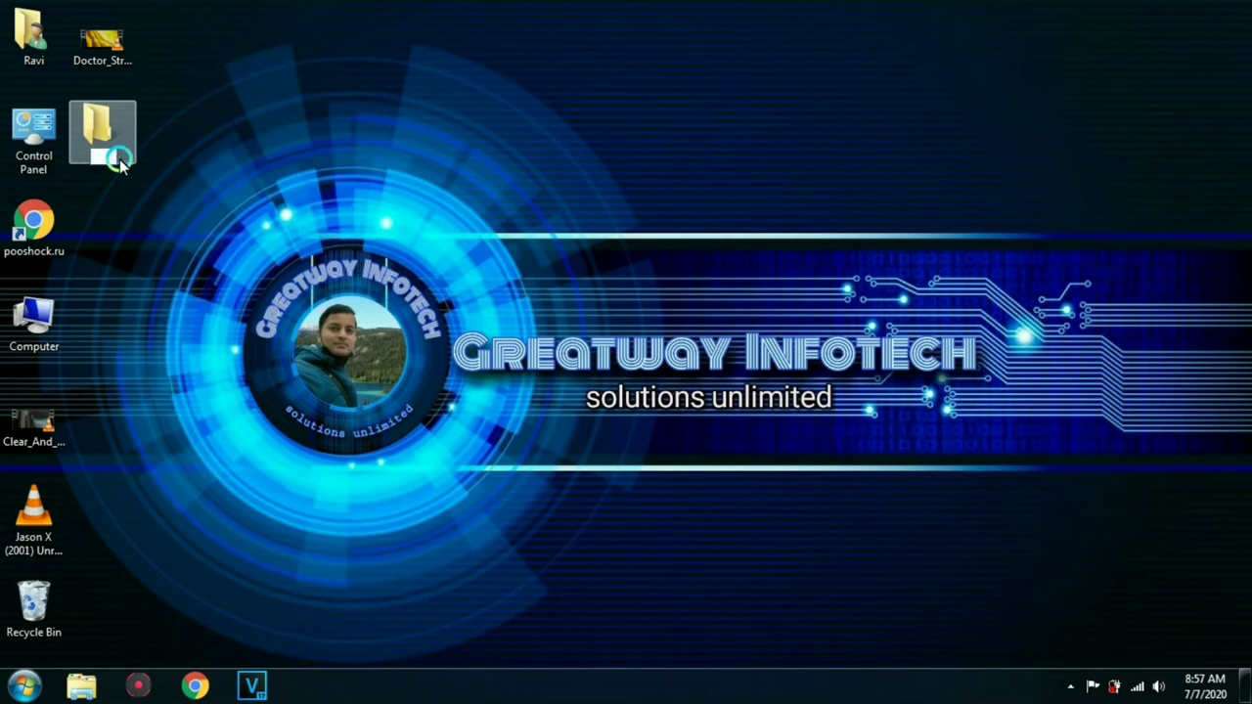
text({ED7BA470-8E54-465E-825C-99712043E01C})
click(104, 185)
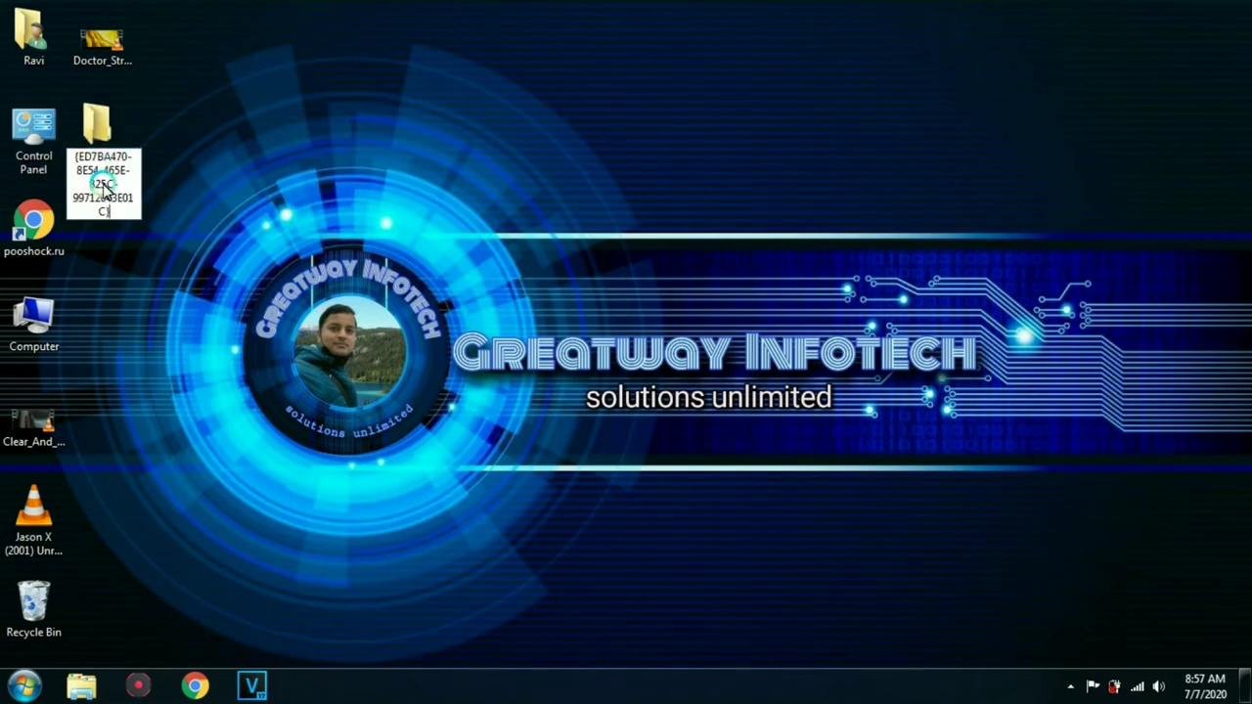
click(93, 215)
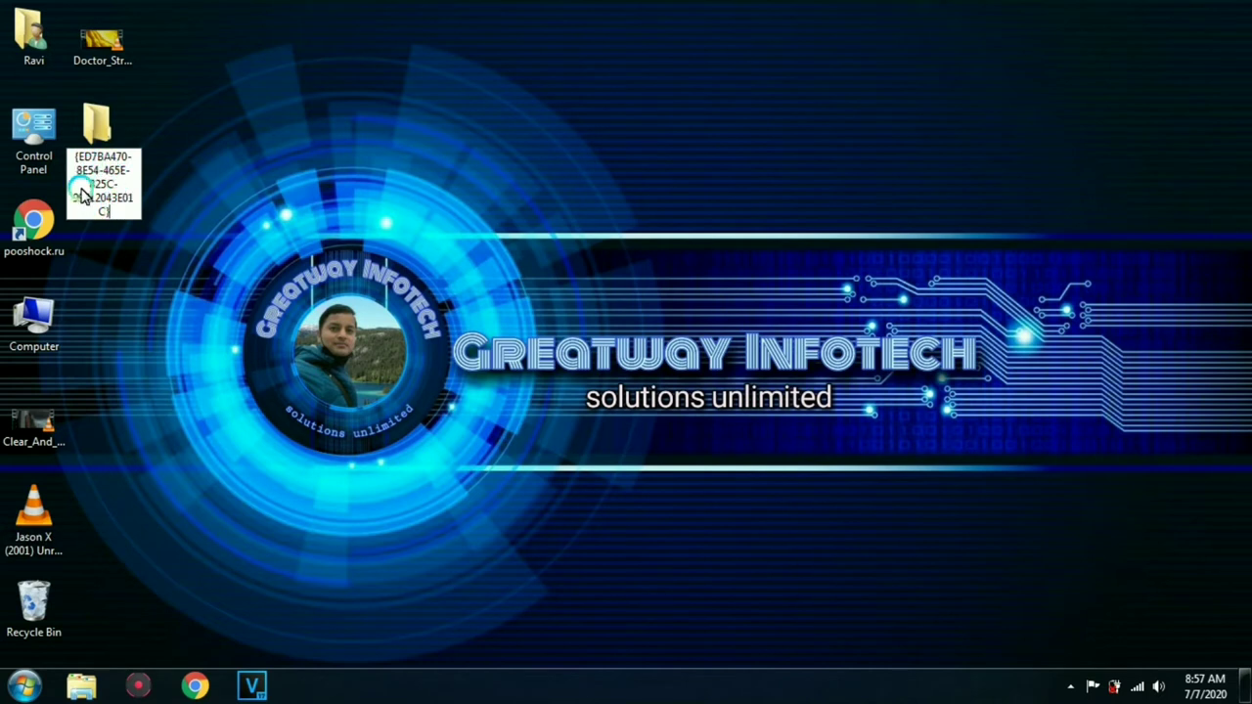
click(167, 209)
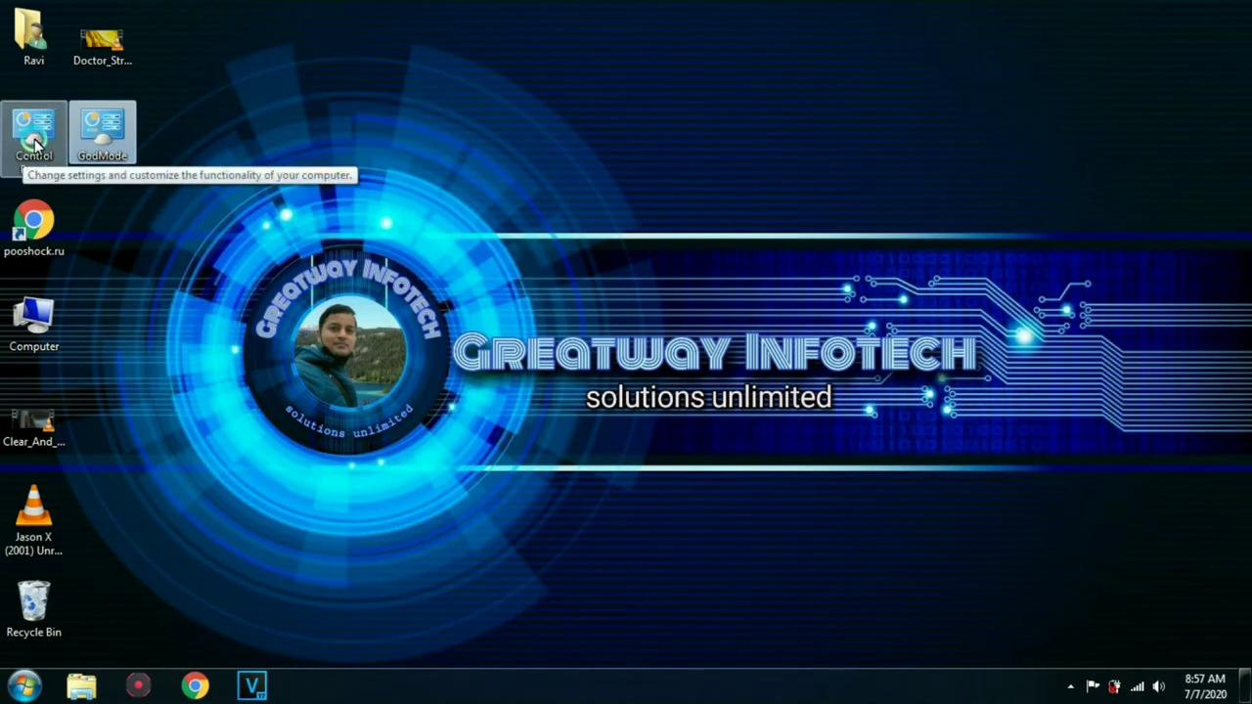
Open the regular Control Panel from the desktop, restore its window to a smaller size and move it clear of the GodMode icon
click(84, 142)
click(96, 160)
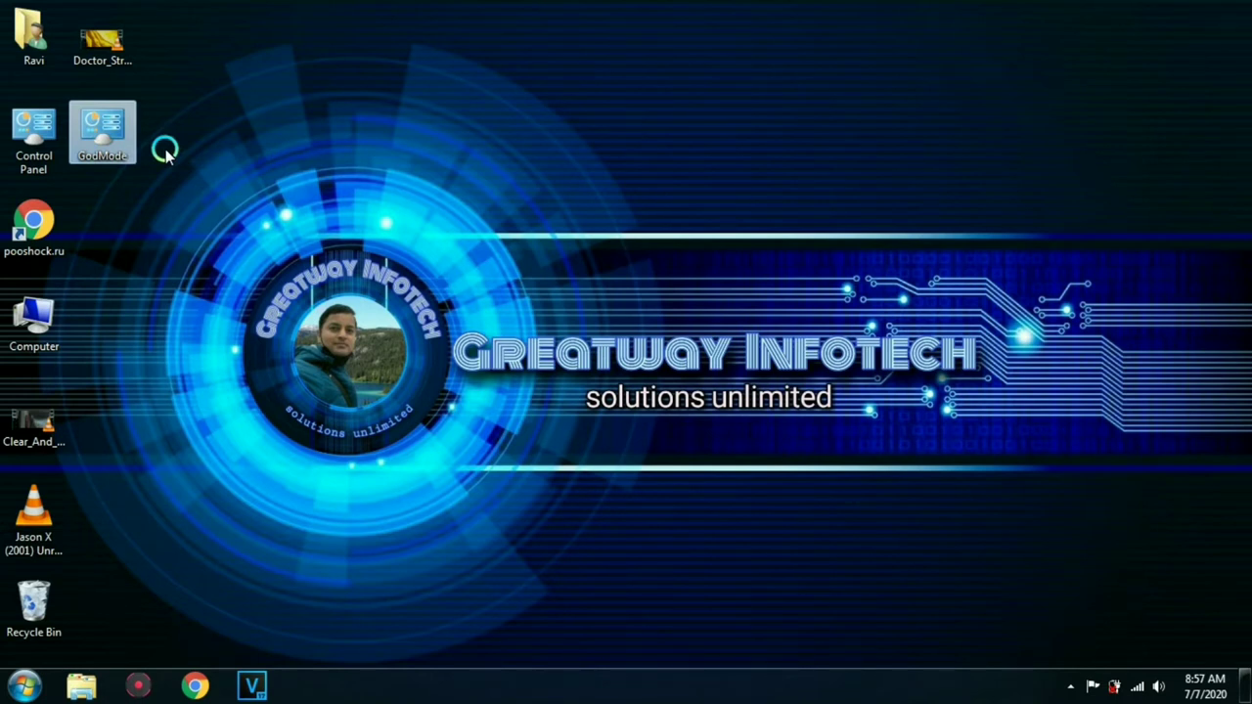
double_click(36, 132)
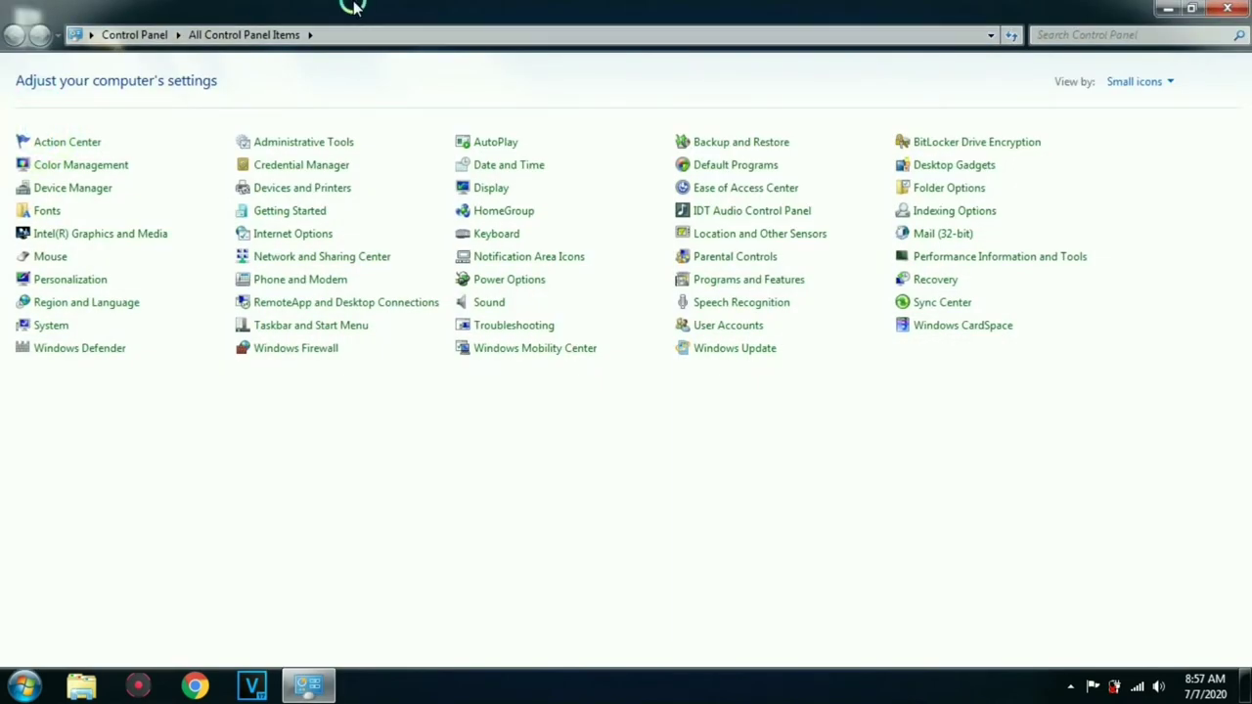
double_click(356, 7)
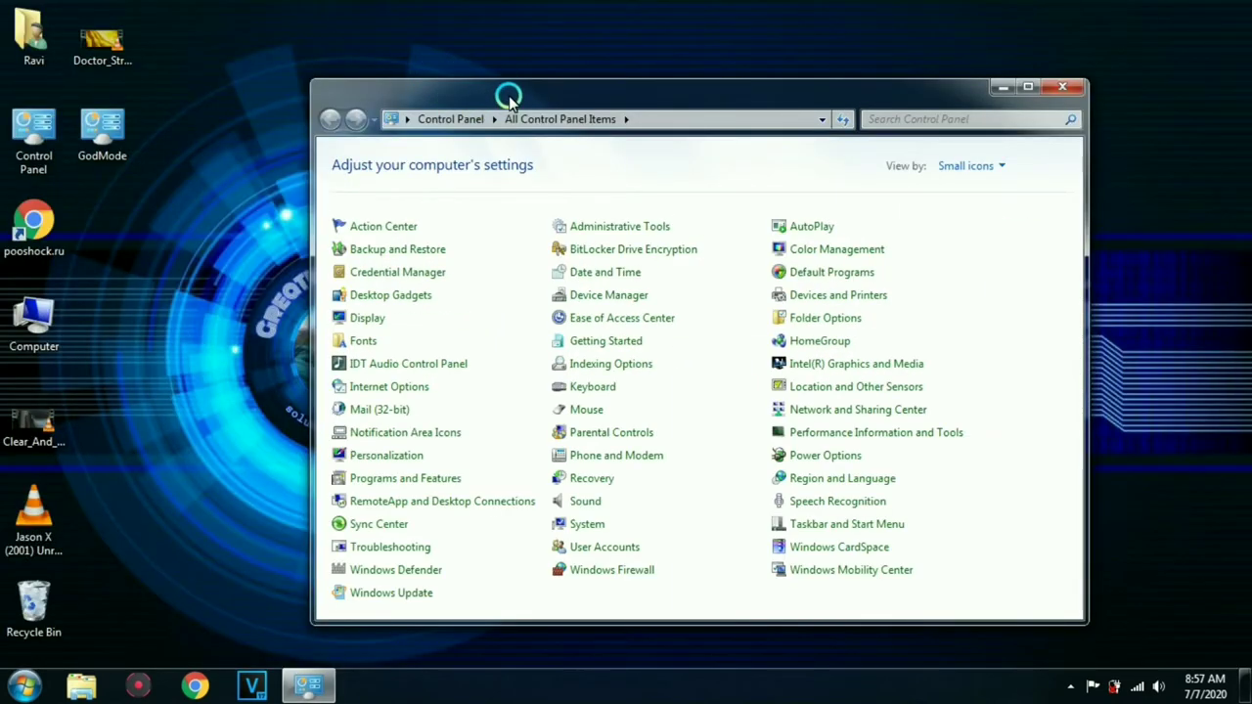
drag(528, 88, 612, 39)
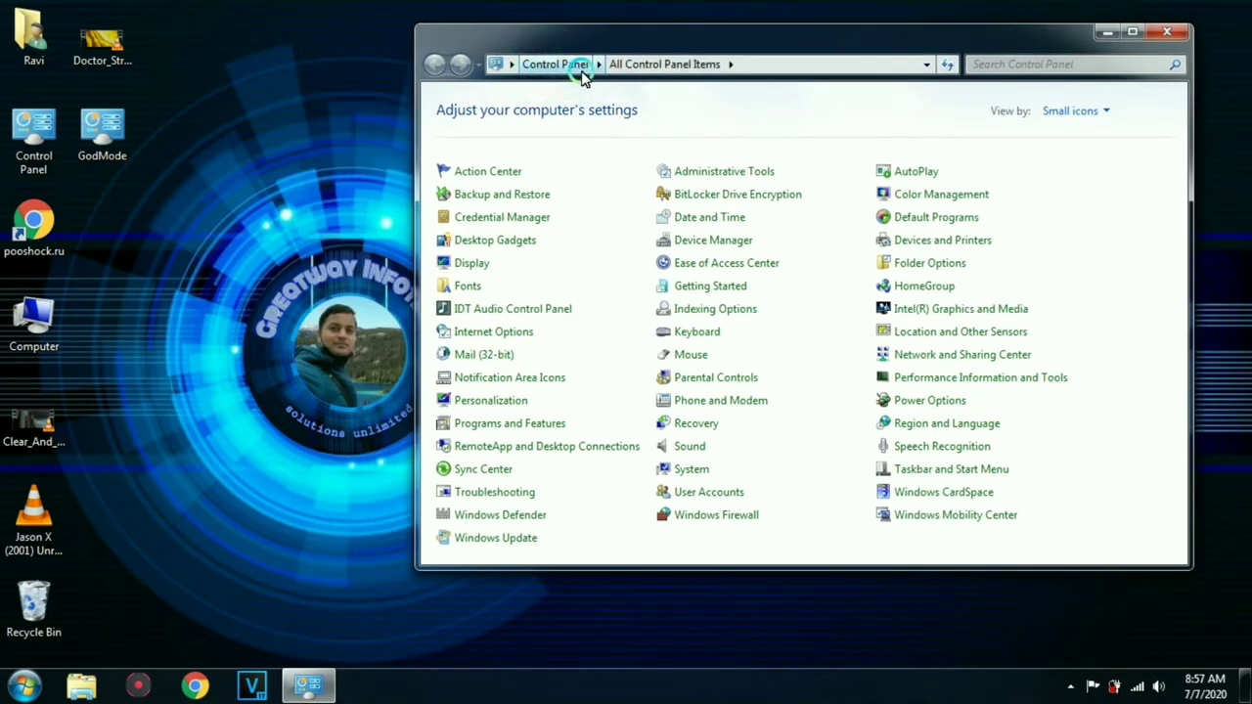
Open the GodMode folder and go through the Action Center tasks down to the Administrative Tools group
double_click(106, 125)
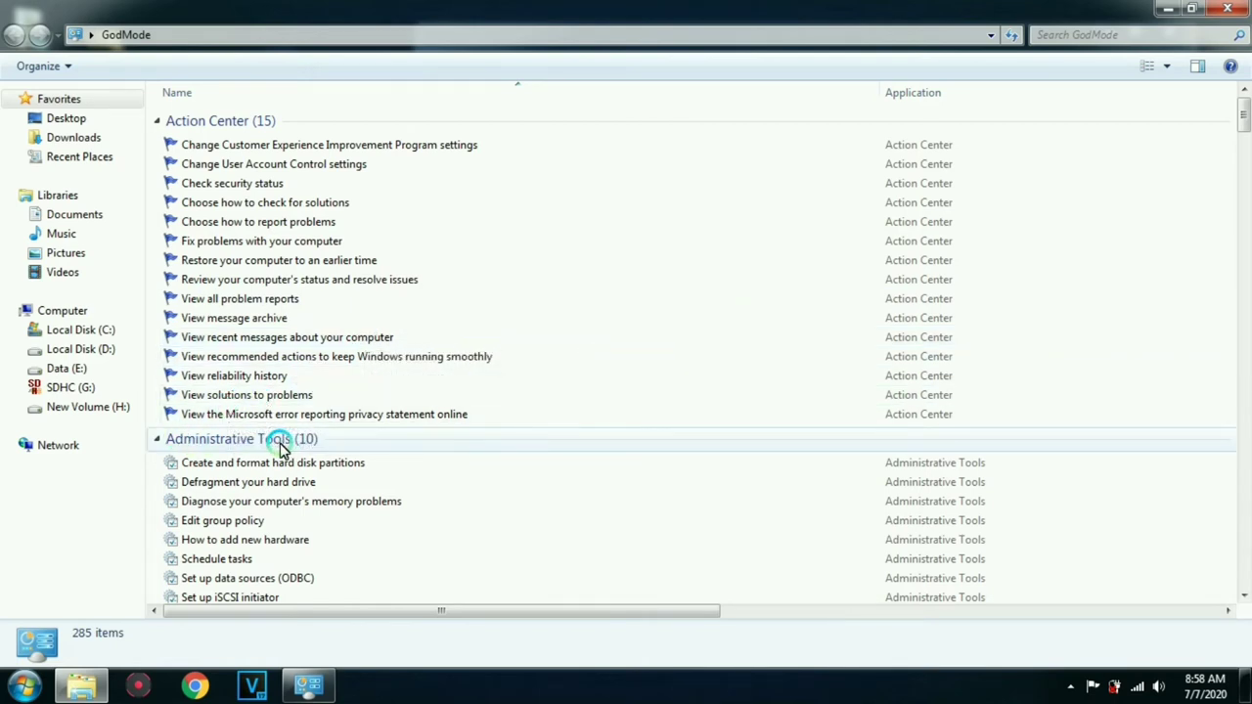
key(Down)
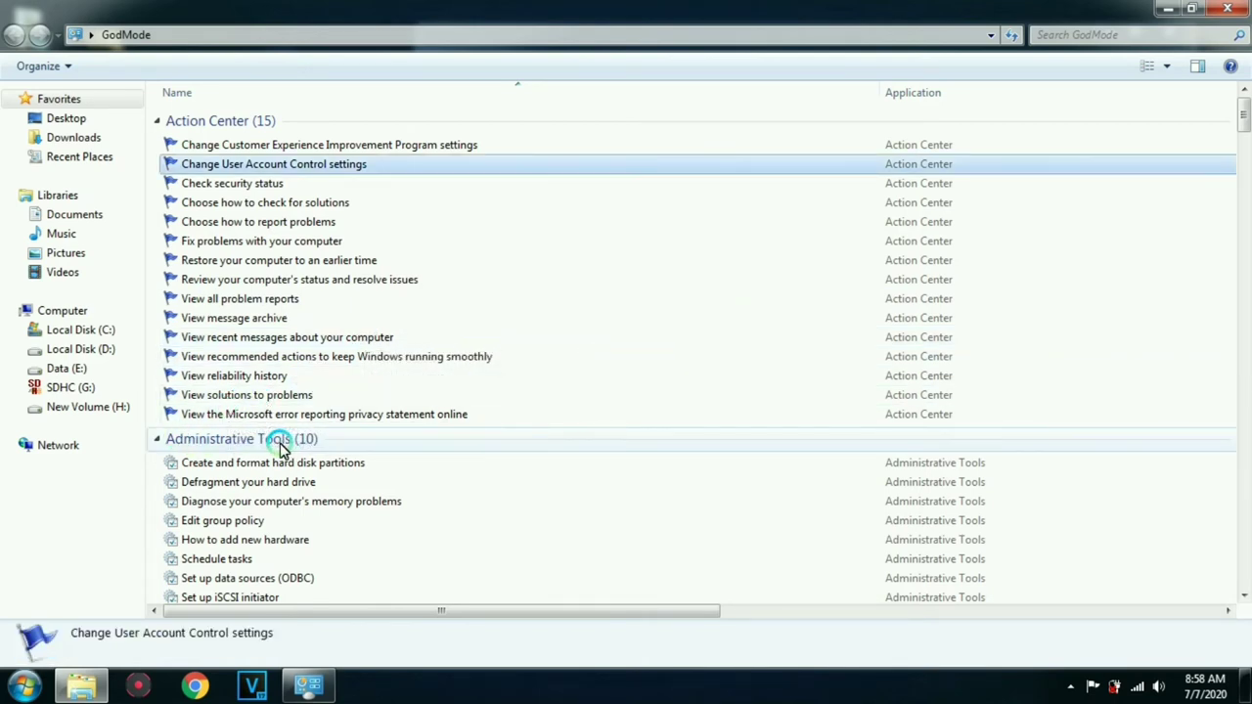
key(Down)
key(Down)
key(Down)
key(Down)
key(Down)
key(Down)
key(Down)
key(Down)
key(Down)
key(Down)
key(Down)
key(Down)
key(Down)
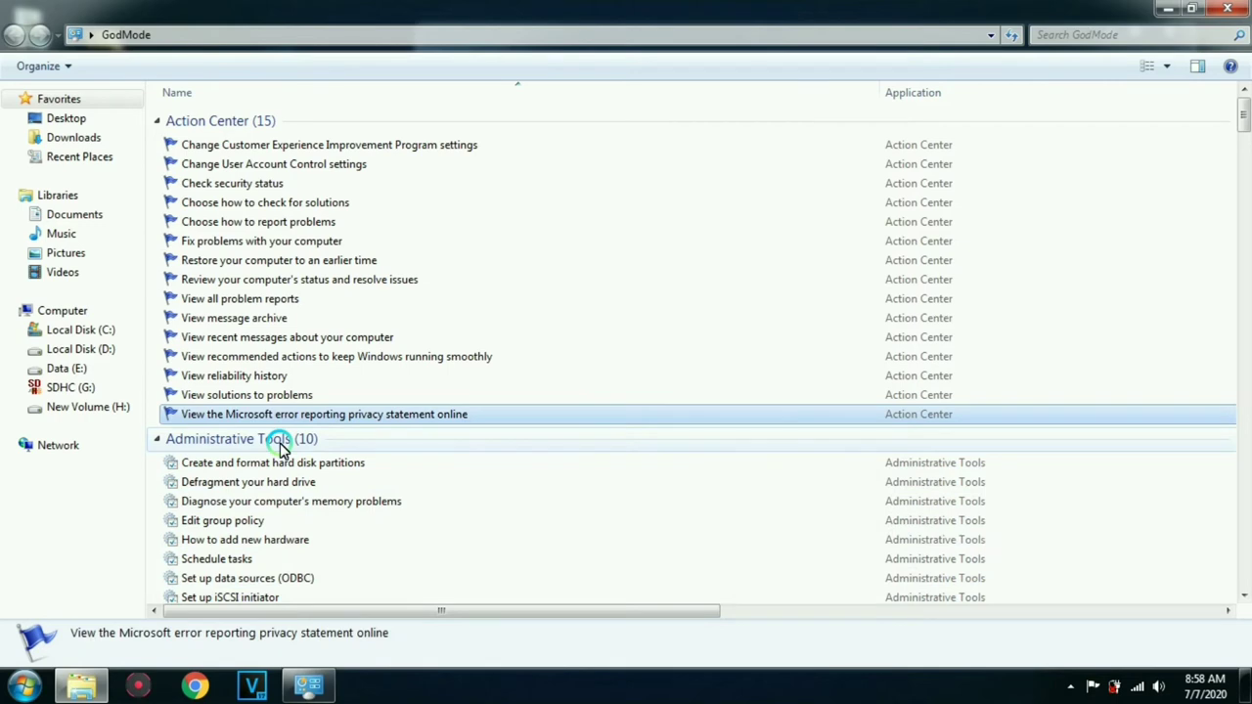
key(Down)
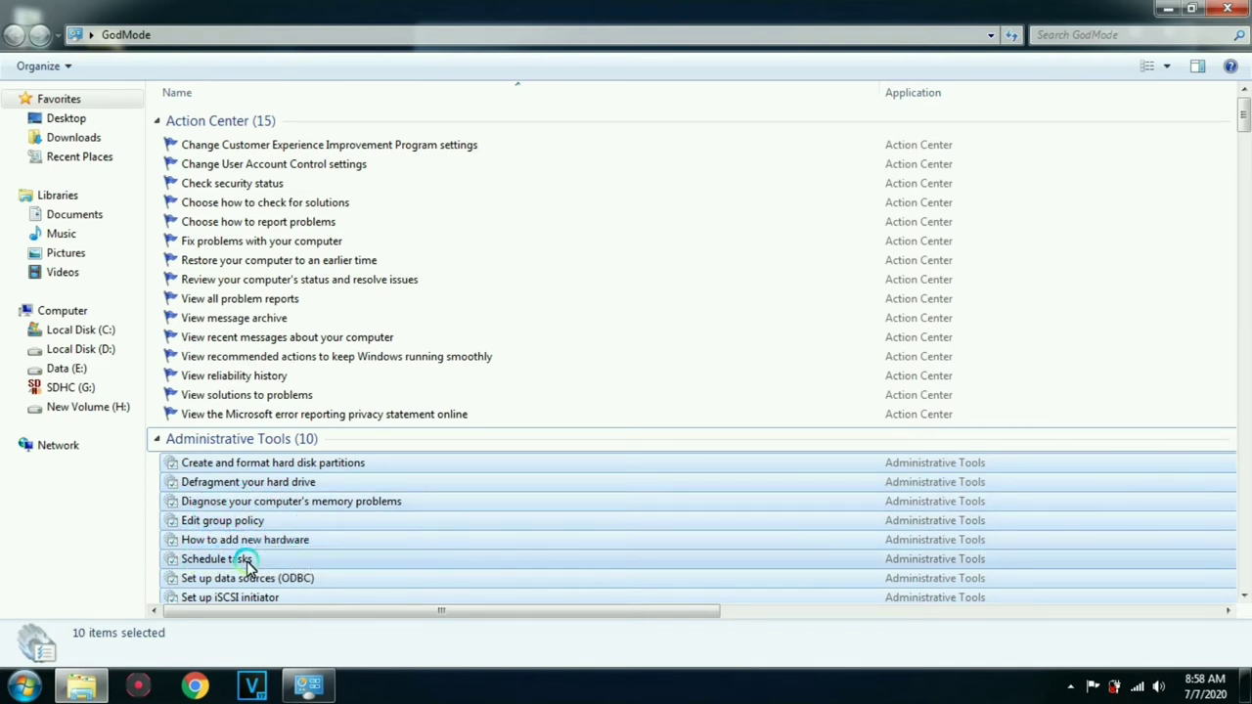
Examine the remaining GodMode task categories through Windows Update, and close the GodMode and Control Panel windows
click(88, 532)
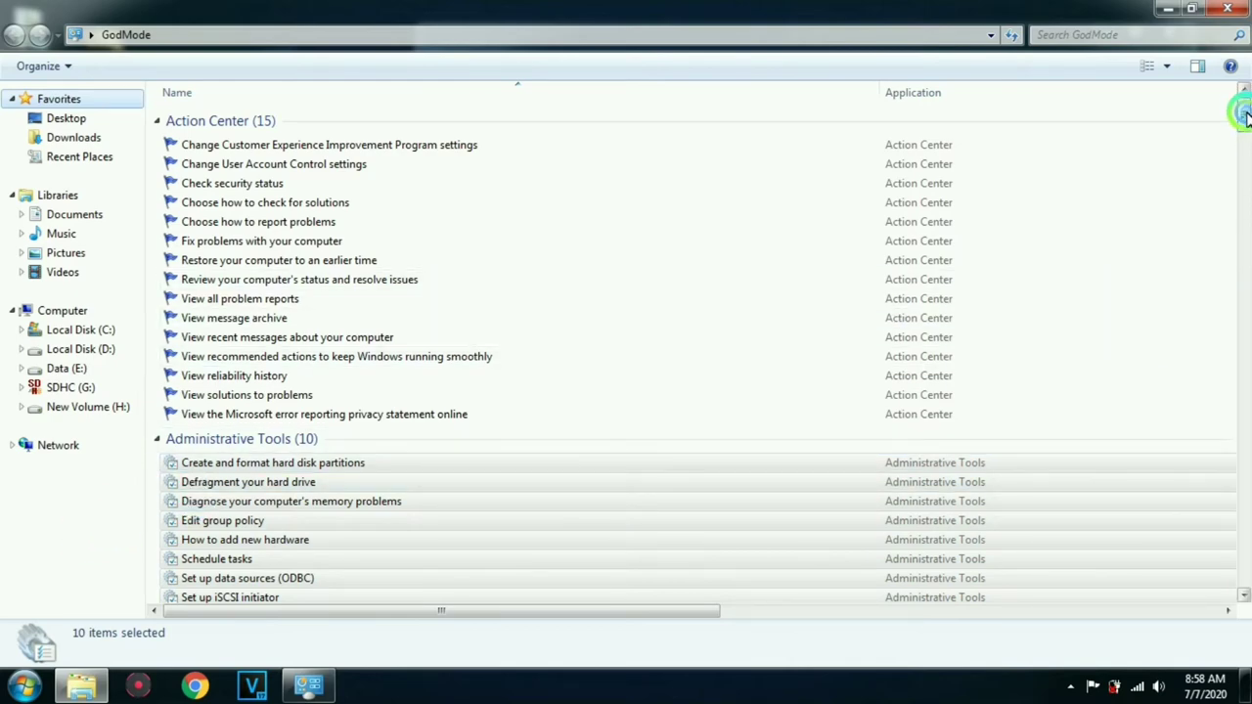
drag(1244, 114, 1244, 142)
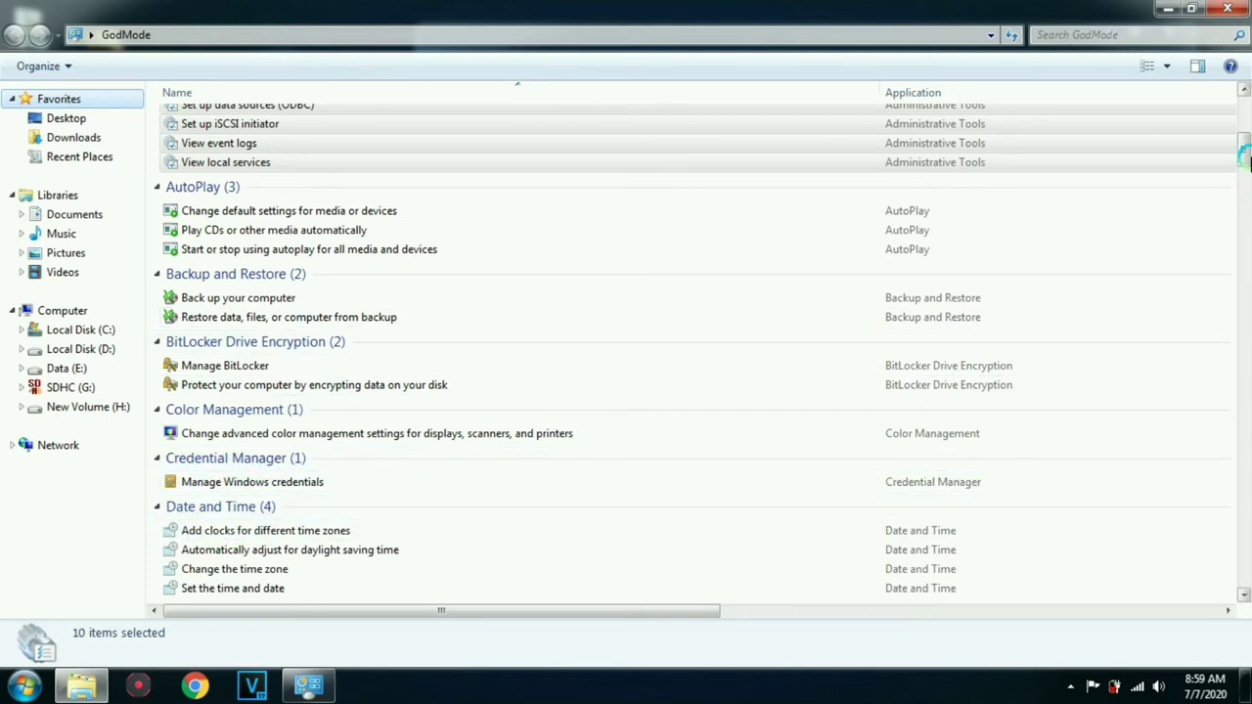
drag(1244, 145, 1240, 188)
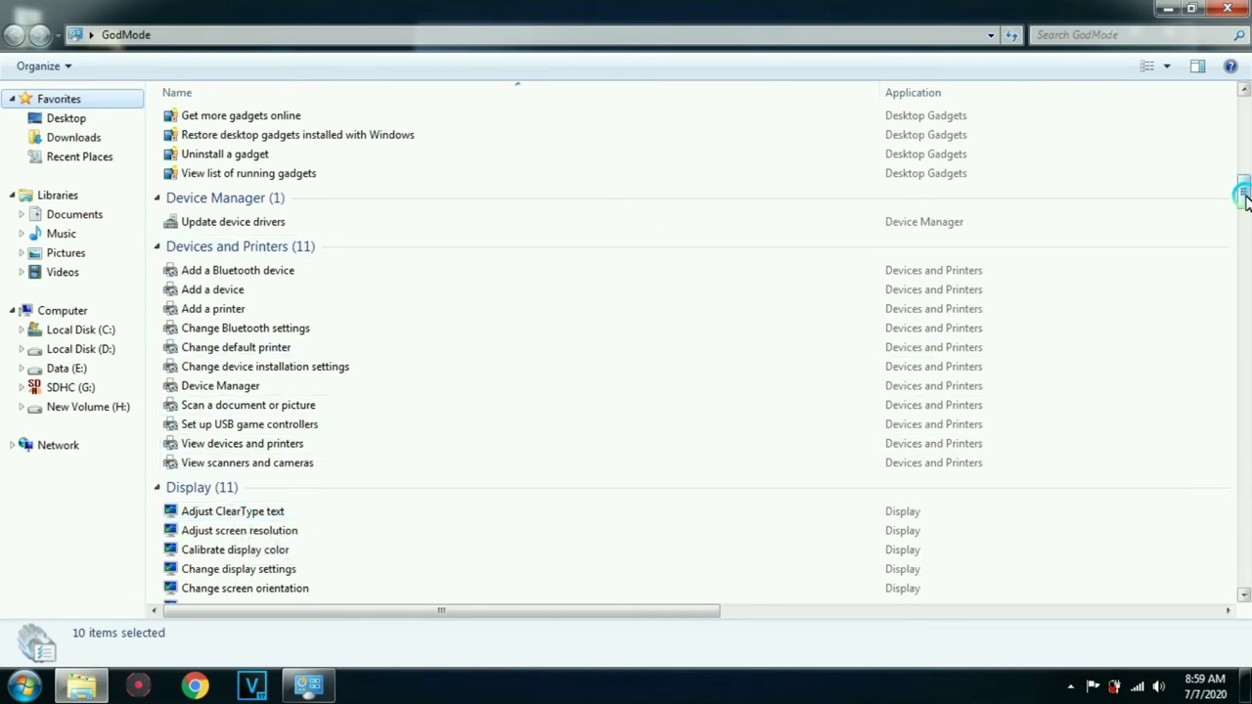
drag(1243, 190, 1244, 208)
scroll(1244, 209, down, 9)
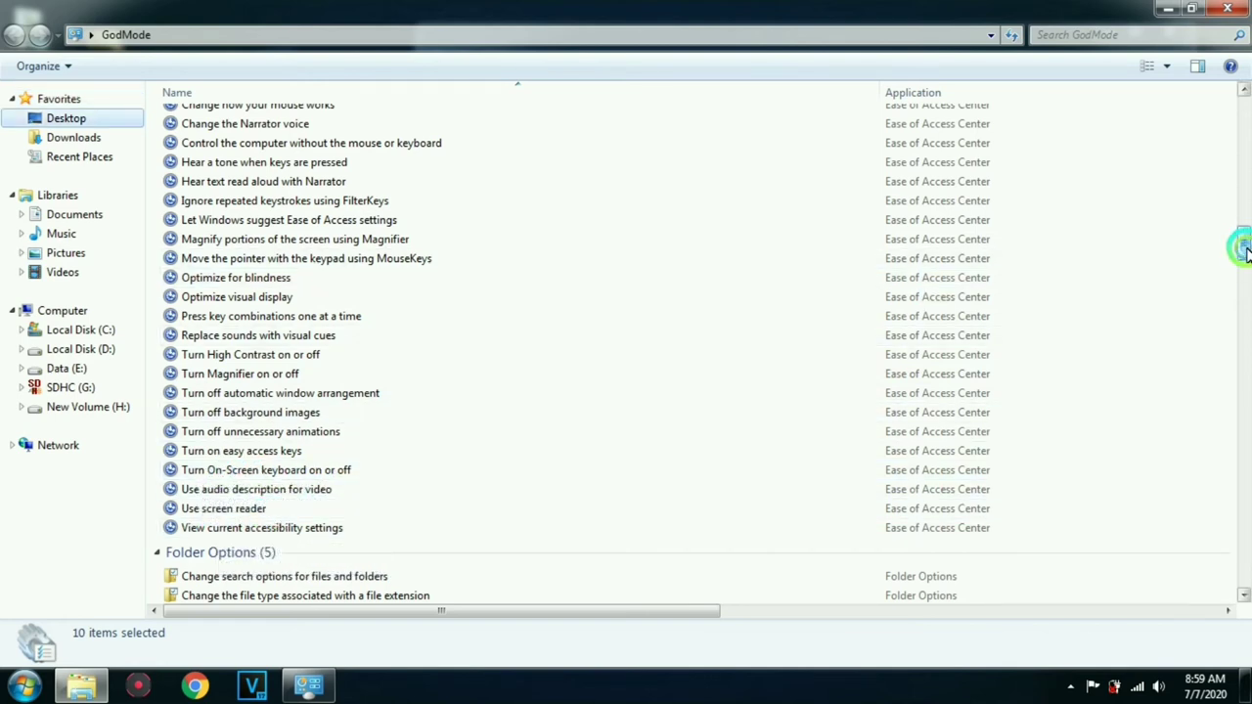
scroll(1240, 257, down, 8)
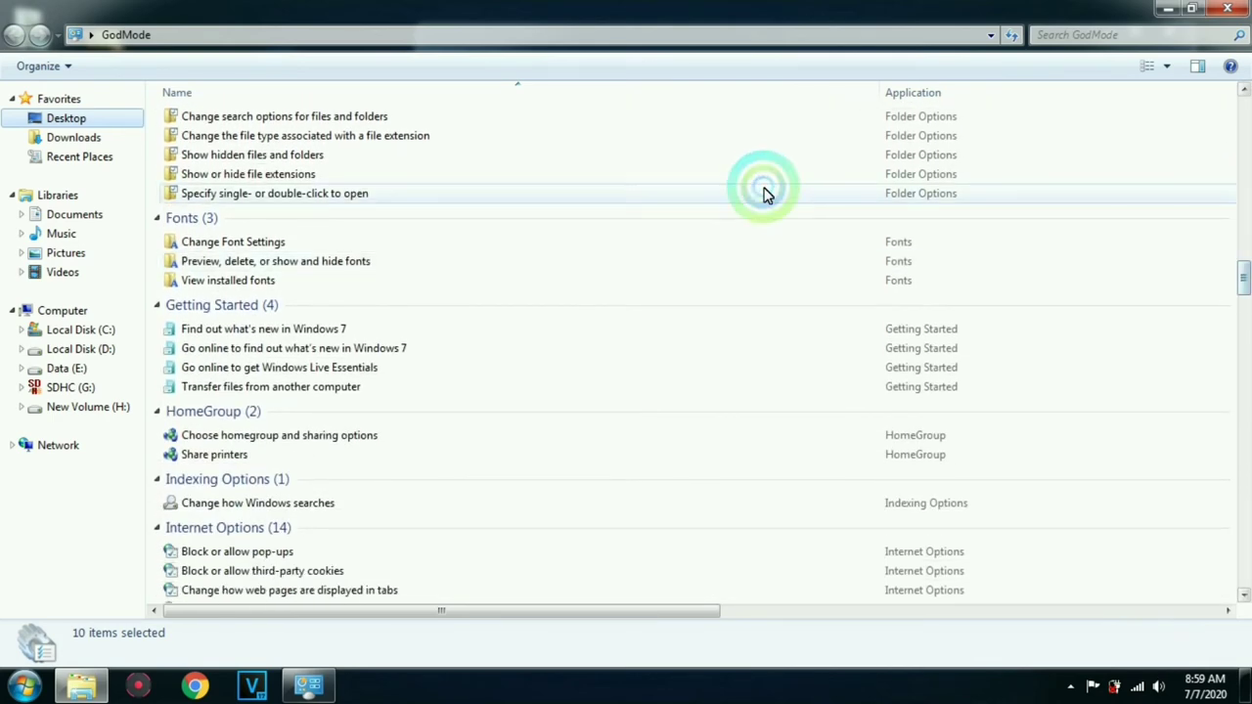
click(1243, 101)
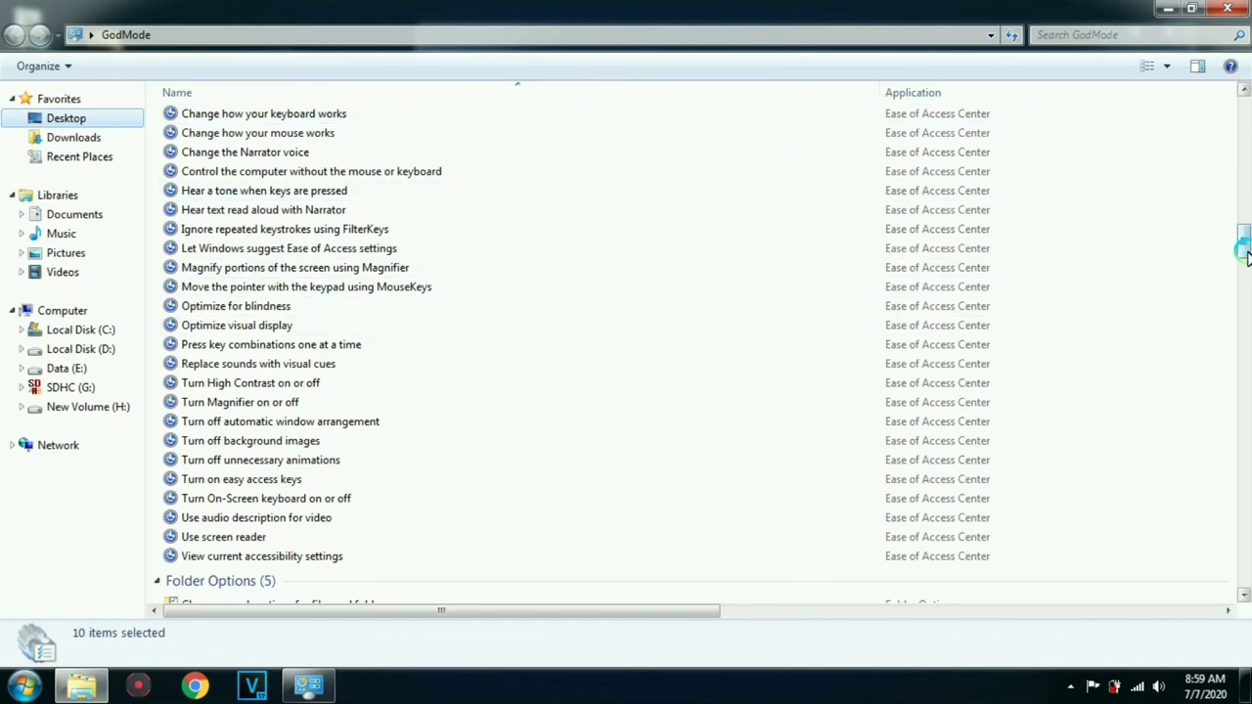
drag(1244, 254, 1242, 279)
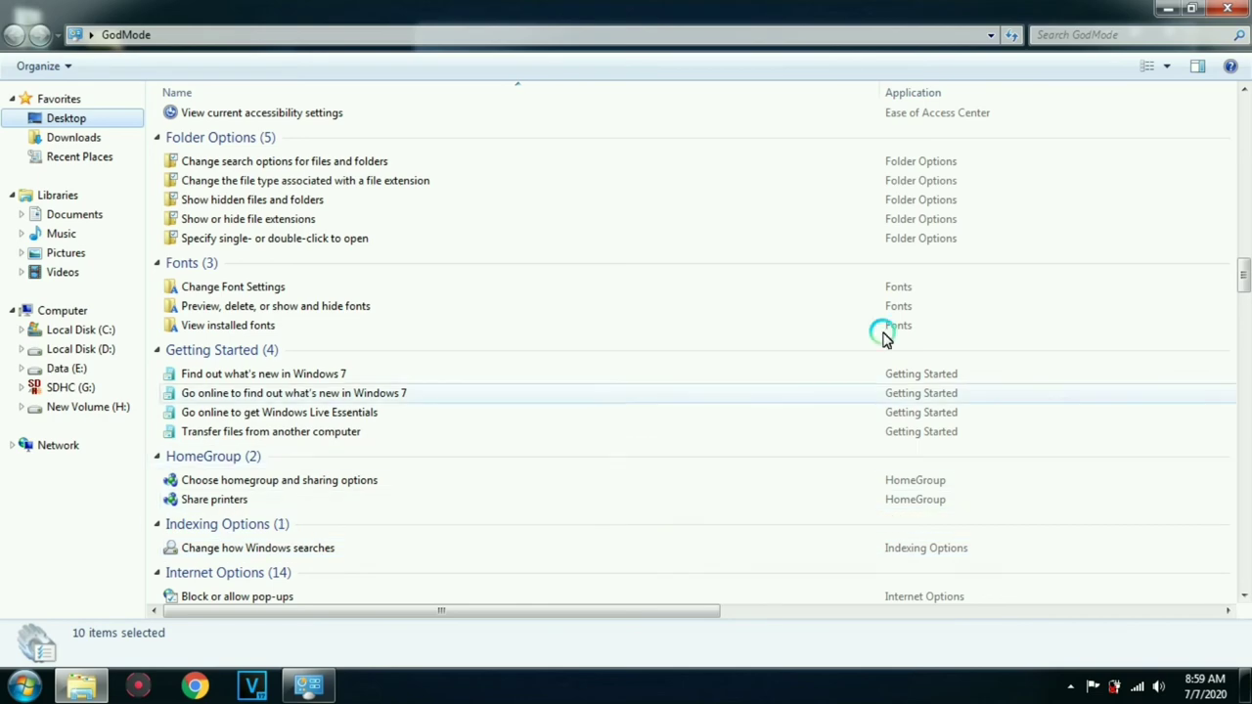
drag(1242, 283, 1246, 360)
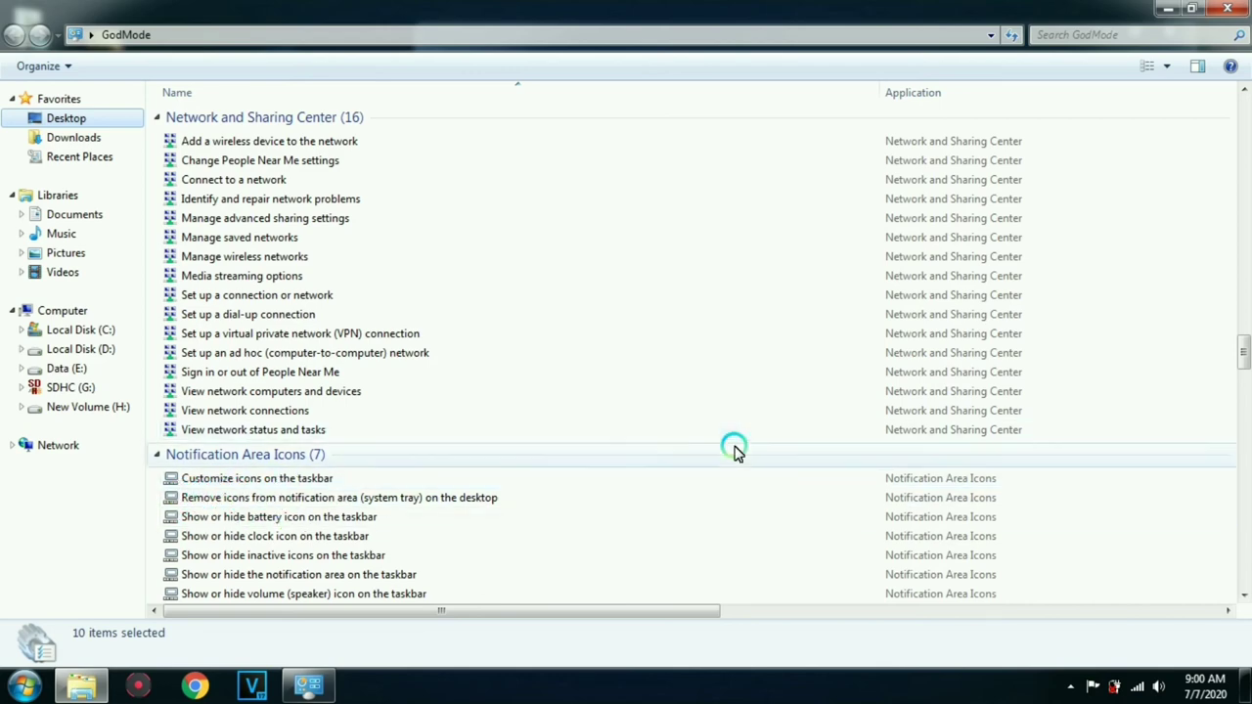
drag(1244, 351, 1241, 433)
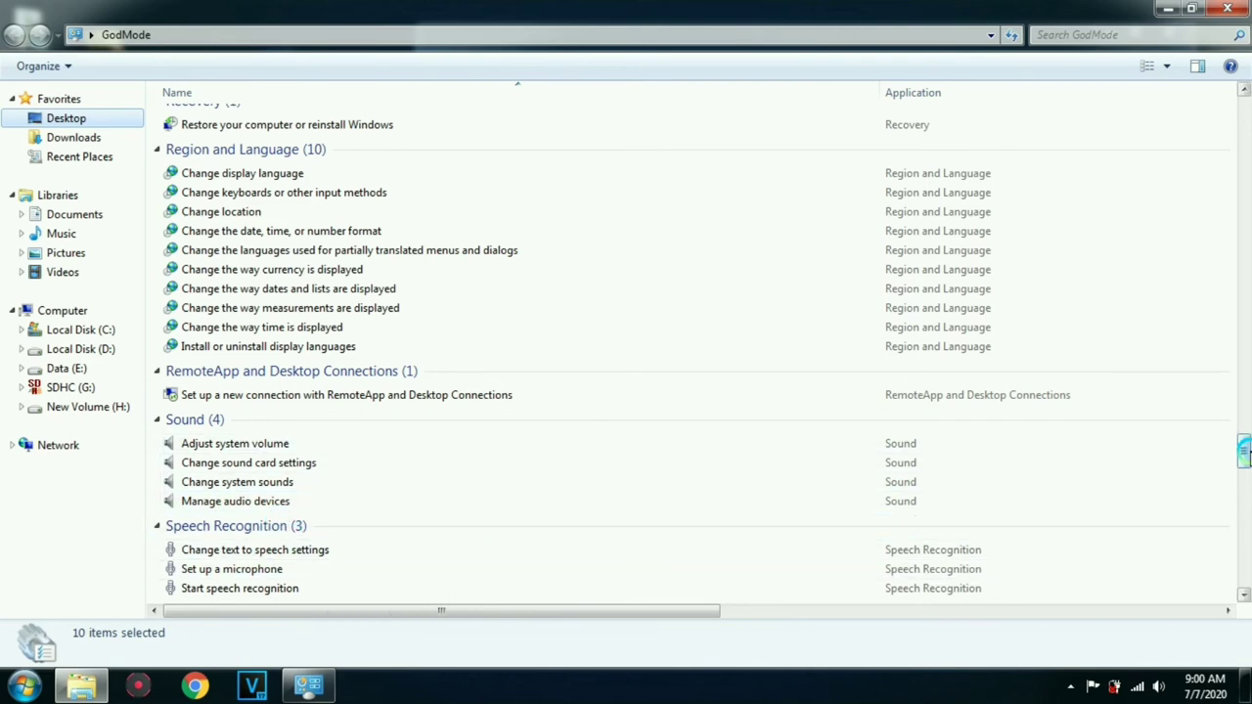
drag(1242, 450, 1020, 447)
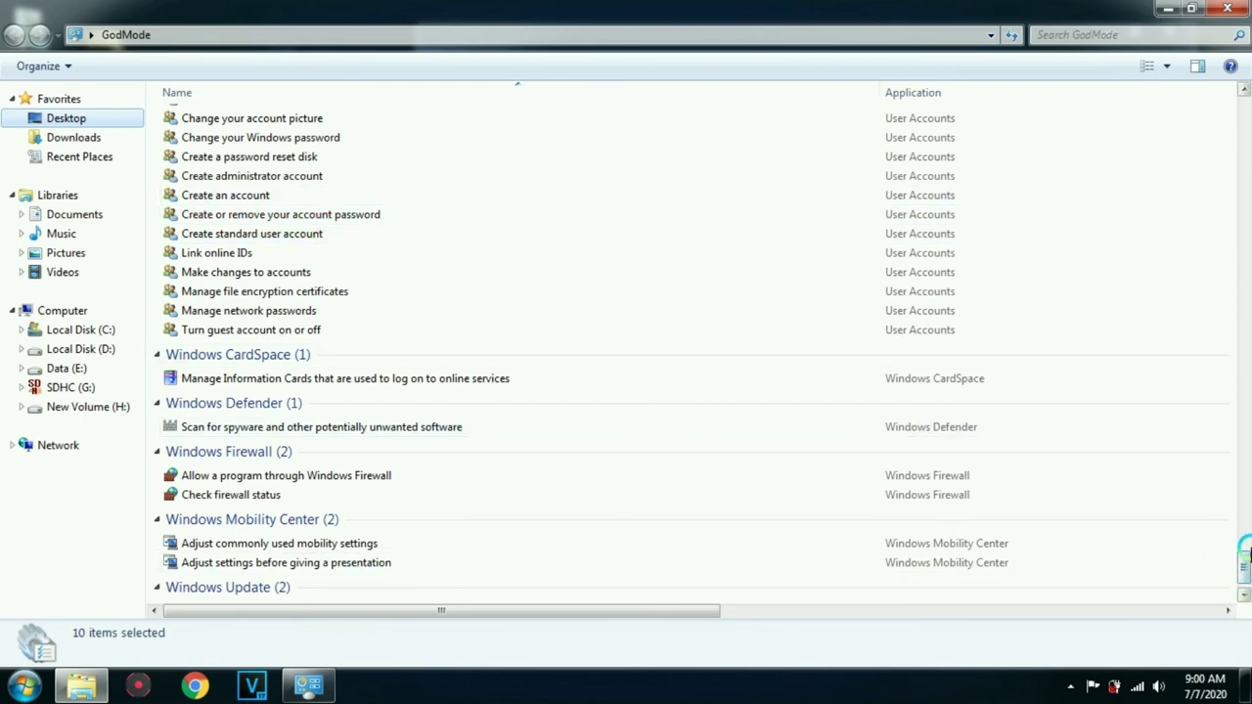
click(1243, 553)
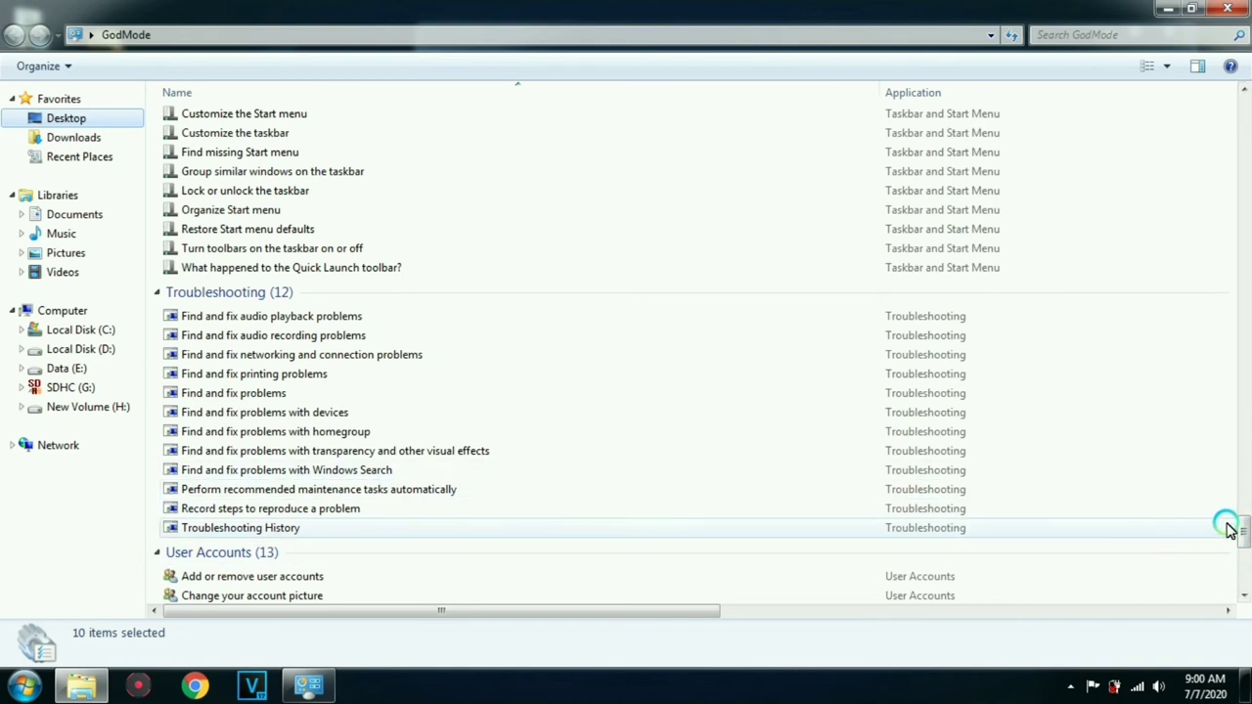
mouse_move(1243, 531)
mouse_down()
mouse_move(1243, 554)
mouse_move(1242, 533)
mouse_up()
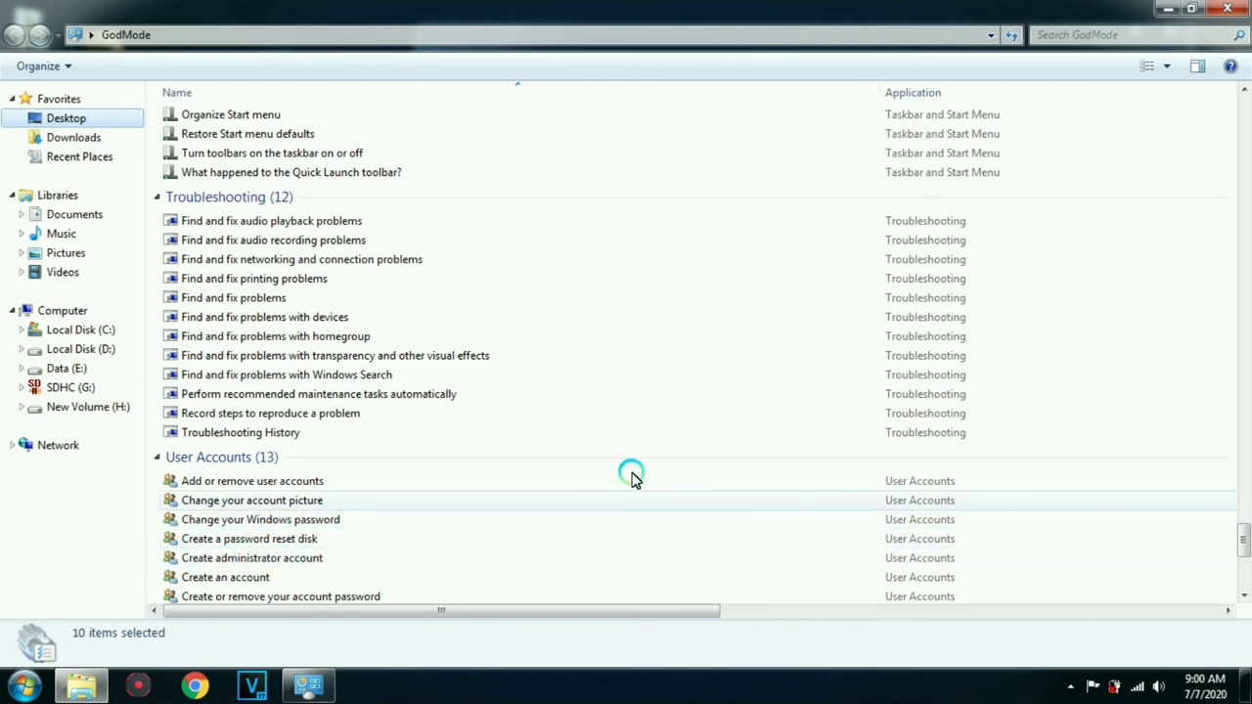
drag(1244, 536, 1244, 569)
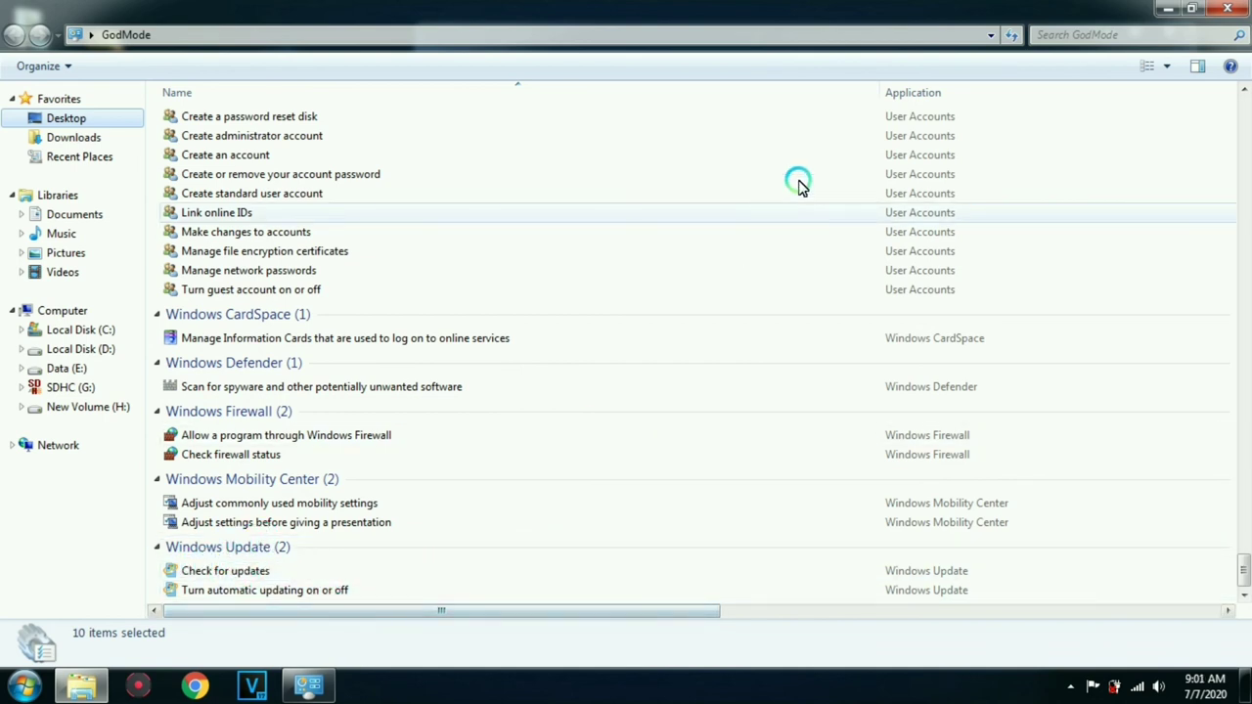
click(1223, 9)
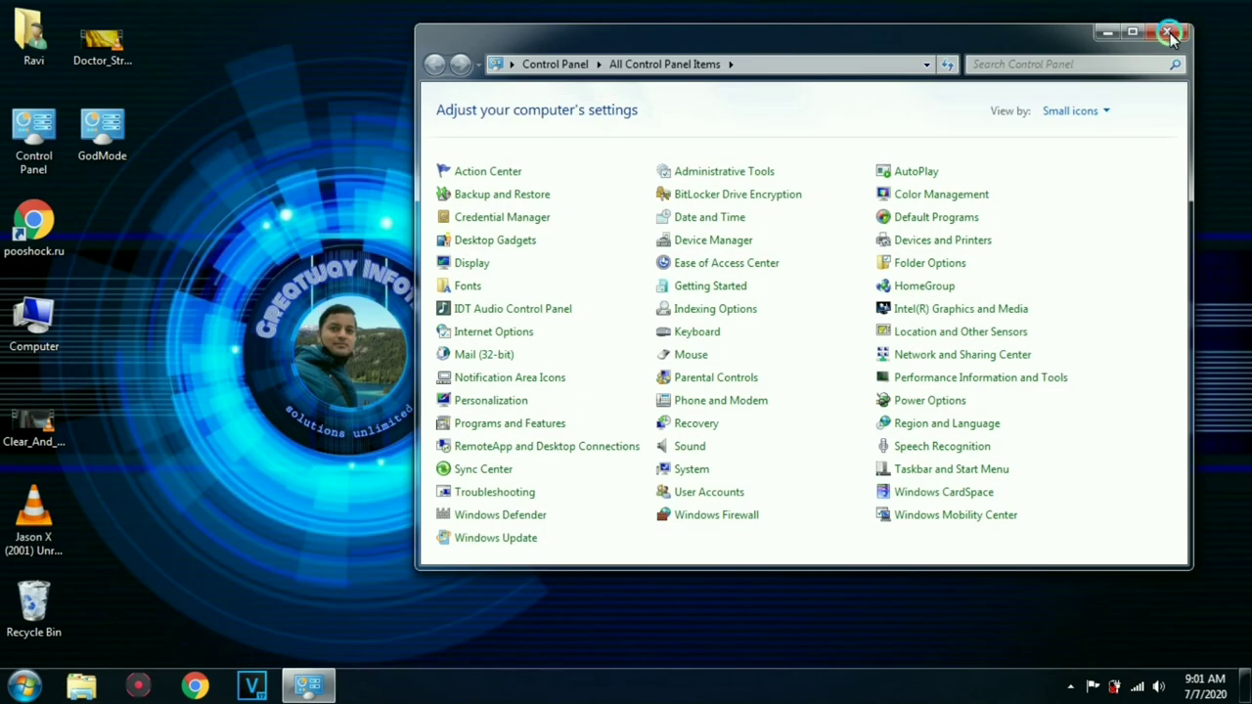
click(1166, 32)
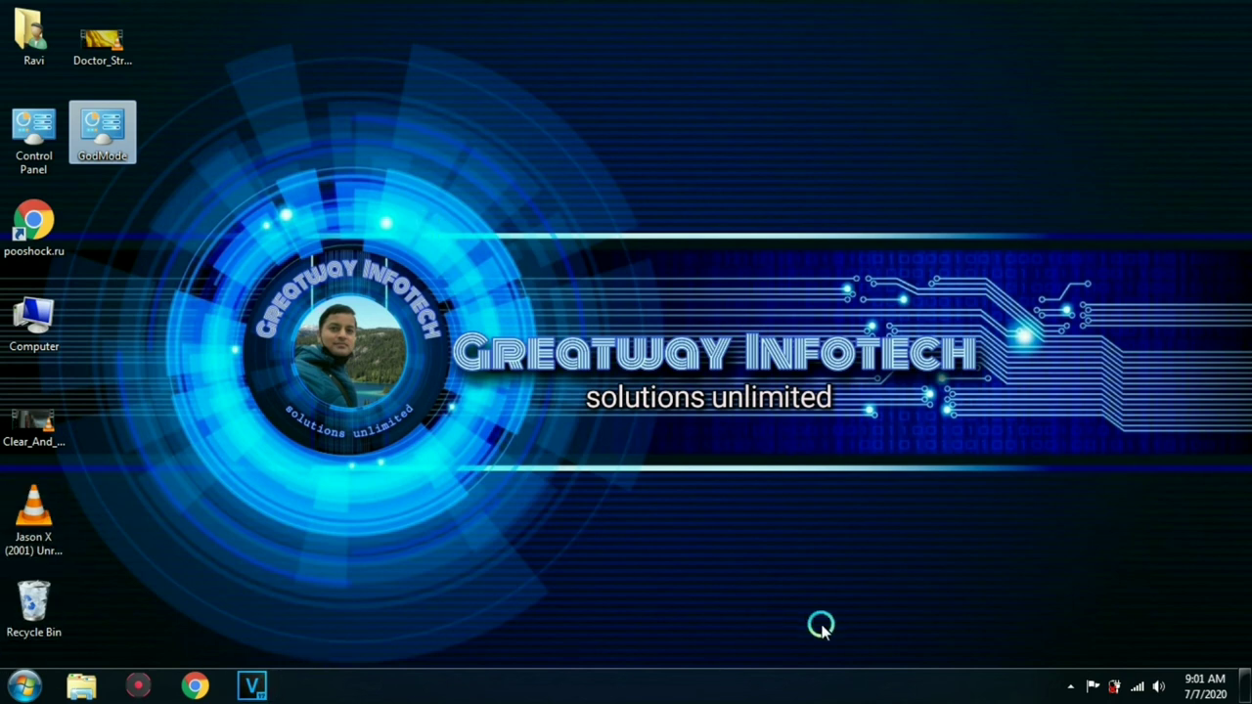
click(1070, 688)
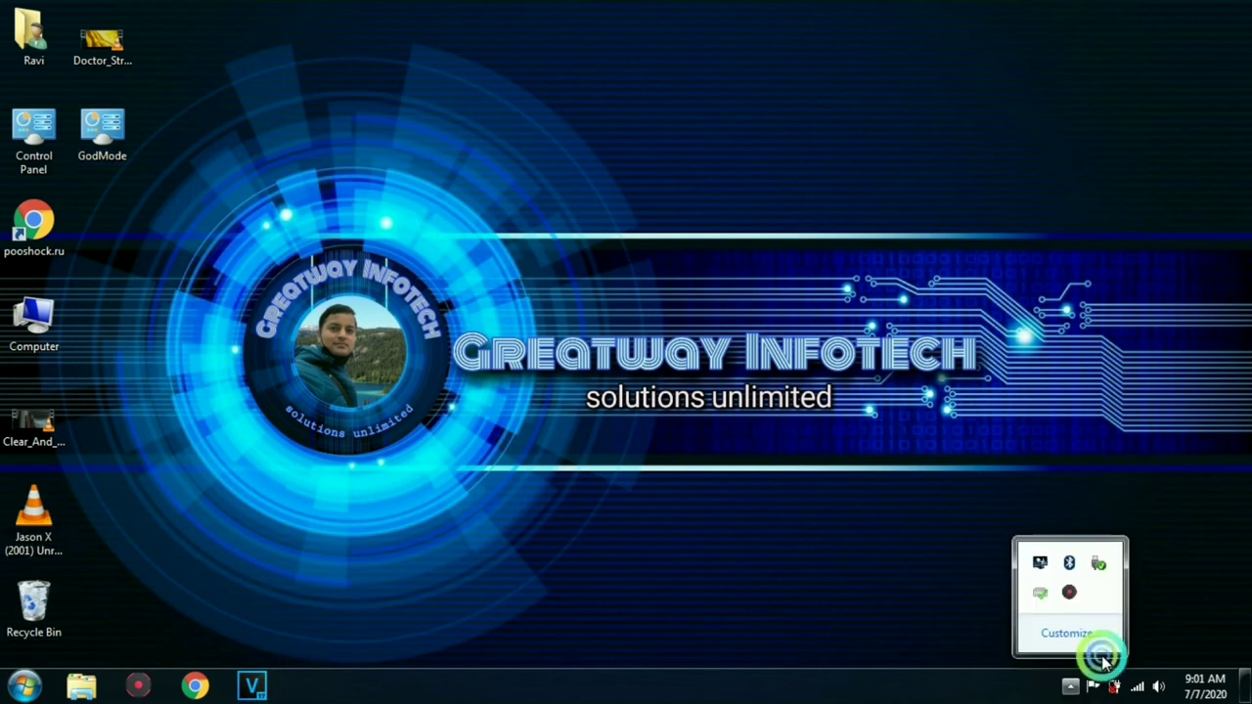
click(1076, 592)
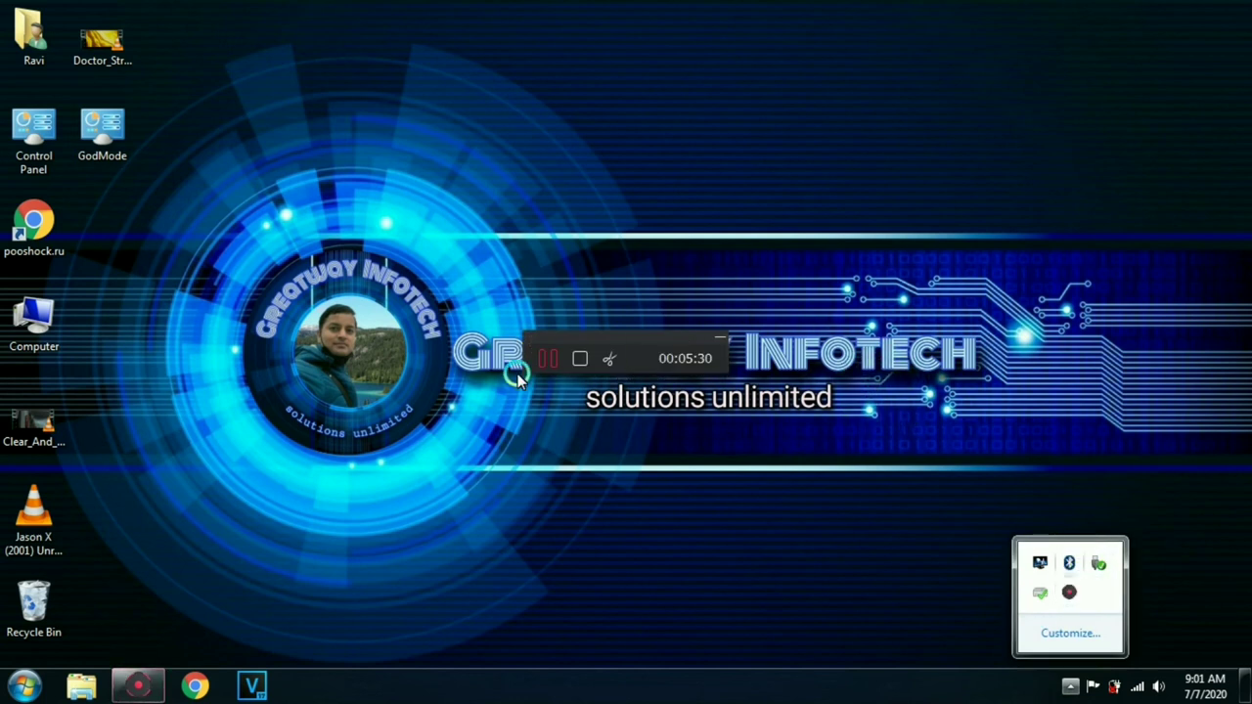